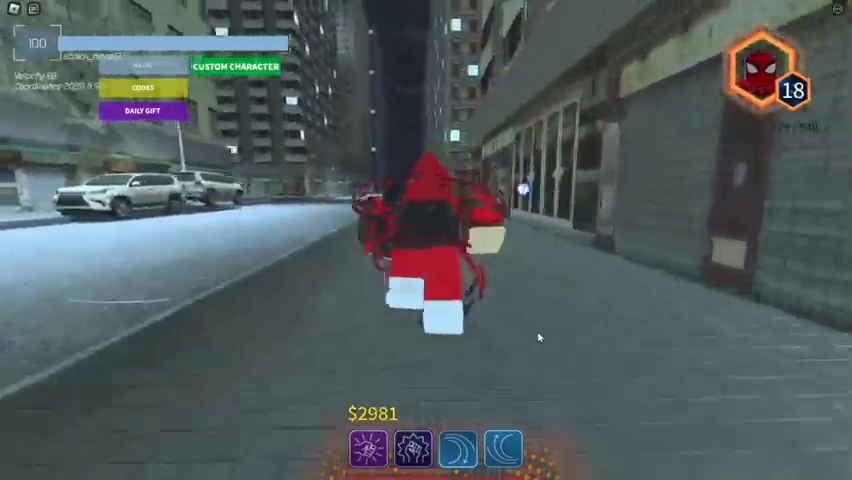
Swing Spider-Man between buildings to a rooftop in Roblox.
{"action": "left_click", "coordinate": [538, 338]}
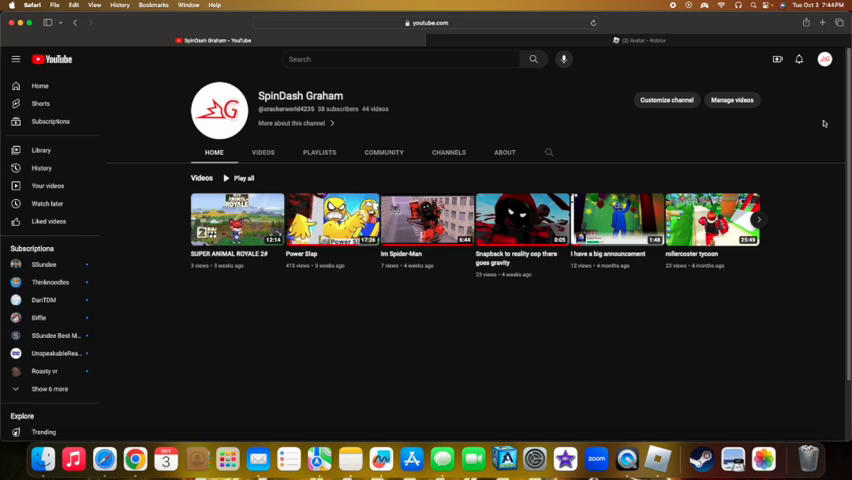
Open YouTube Studio for the SpinDash Graham channel from the avatar menu.
{"action": "left_click", "coordinate": [826, 60]}
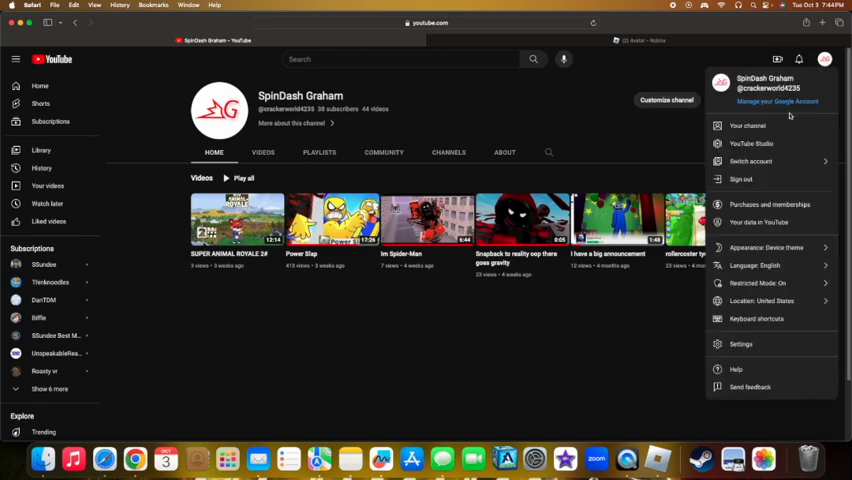
{"action": "left_click", "coordinate": [760, 140]}
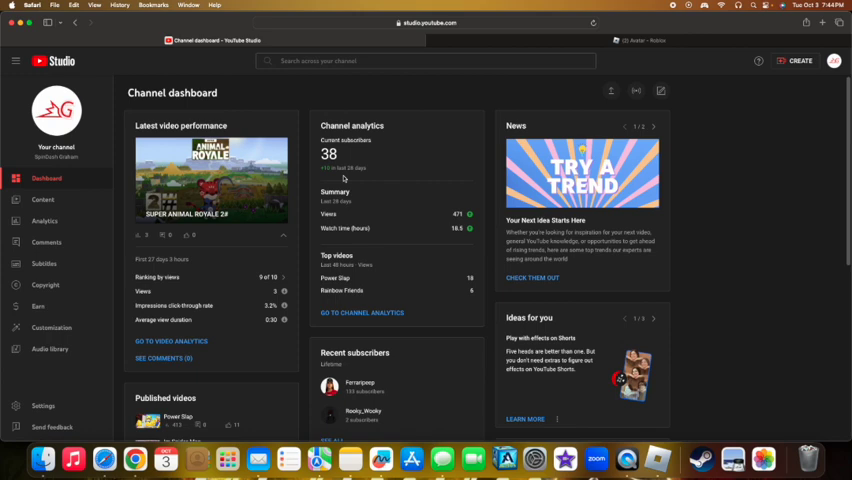
Open channel analytics showing 471 views, view realtime per-video detail, then close it.
{"action": "left_click", "coordinate": [380, 312]}
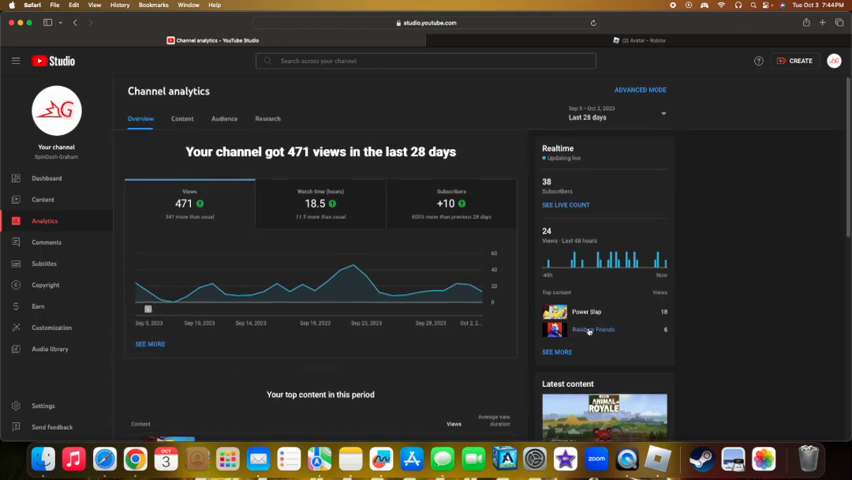
{"action": "left_click", "coordinate": [558, 353]}
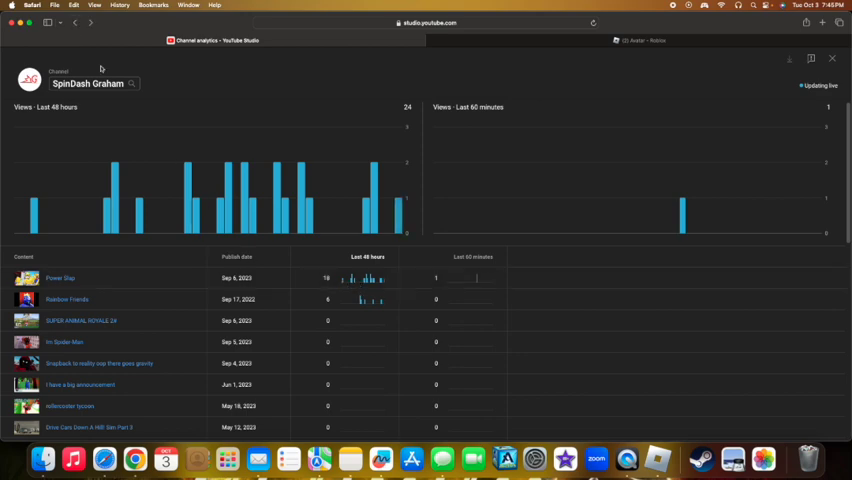
{"action": "left_click", "coordinate": [75, 23]}
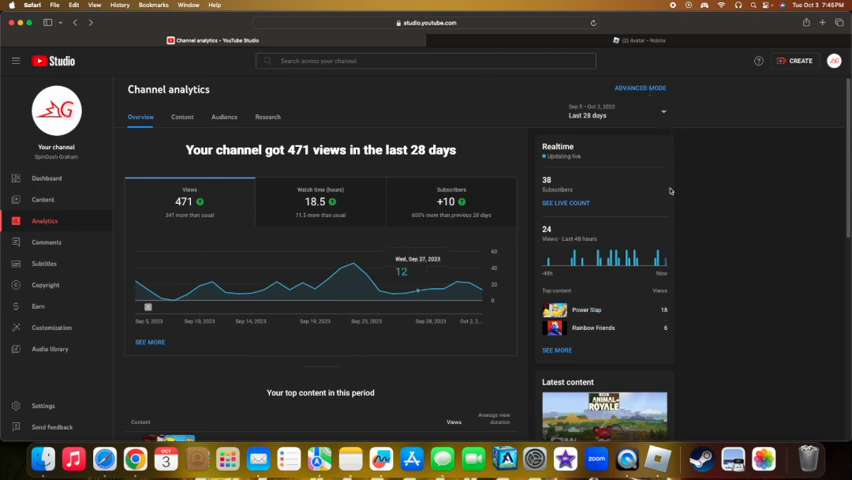
{"action": "scroll", "coordinate": [659, 328], "scroll_direction": "down", "scroll_amount": 1}
{"action": "scroll", "coordinate": [600, 326], "scroll_direction": "down", "scroll_amount": 1}
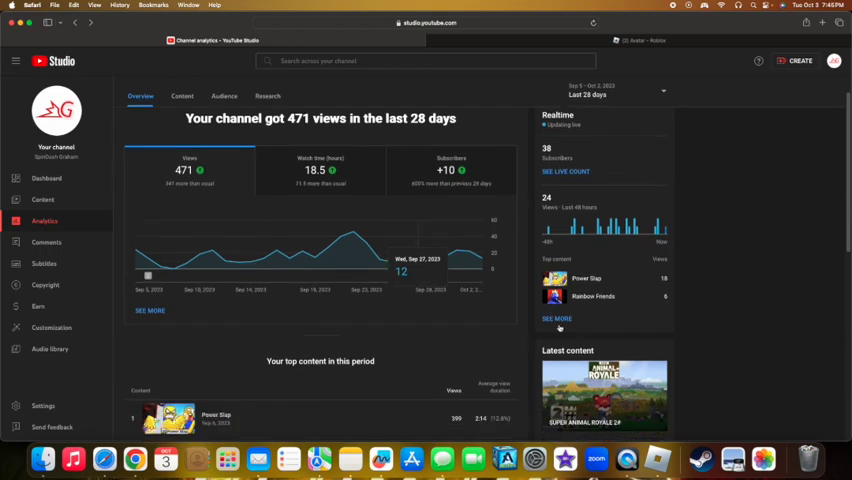
{"action": "scroll", "coordinate": [400, 370], "scroll_direction": "down", "scroll_amount": 4}
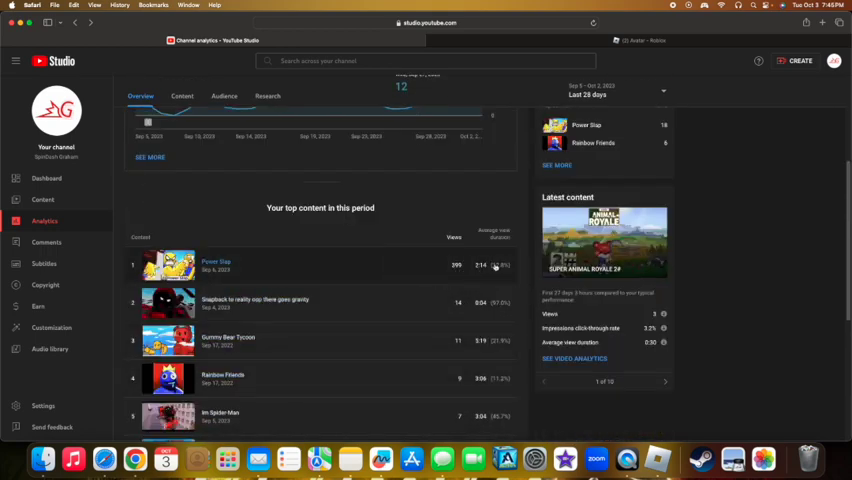
{"action": "scroll", "coordinate": [495, 266], "scroll_direction": "down", "scroll_amount": 1}
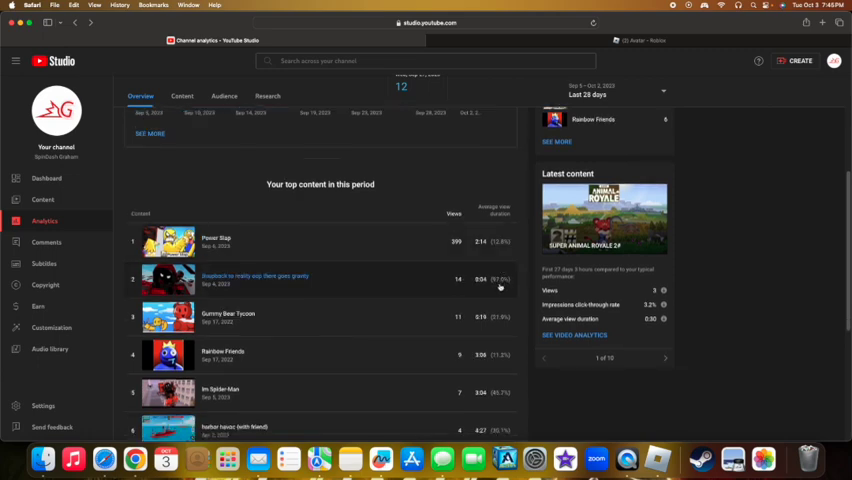
{"action": "scroll", "coordinate": [500, 287], "scroll_direction": "down", "scroll_amount": 1}
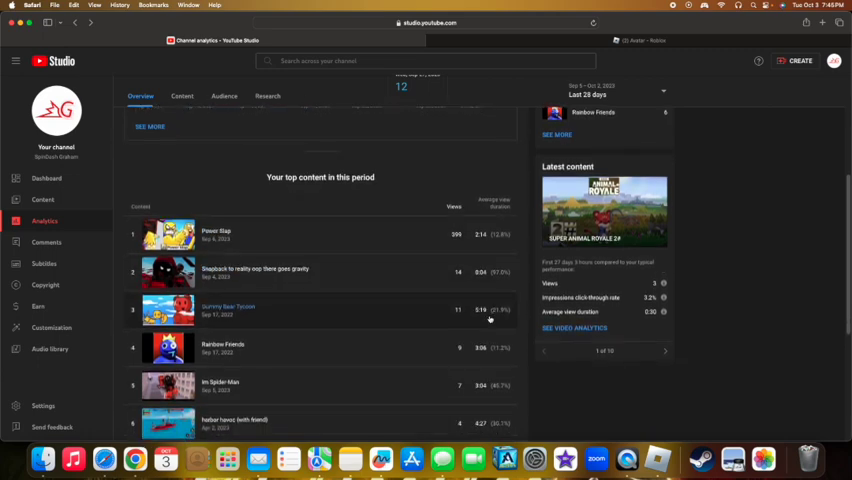
{"action": "scroll", "coordinate": [491, 316], "scroll_direction": "down", "scroll_amount": 1}
{"action": "scroll", "coordinate": [487, 351], "scroll_direction": "down", "scroll_amount": 1}
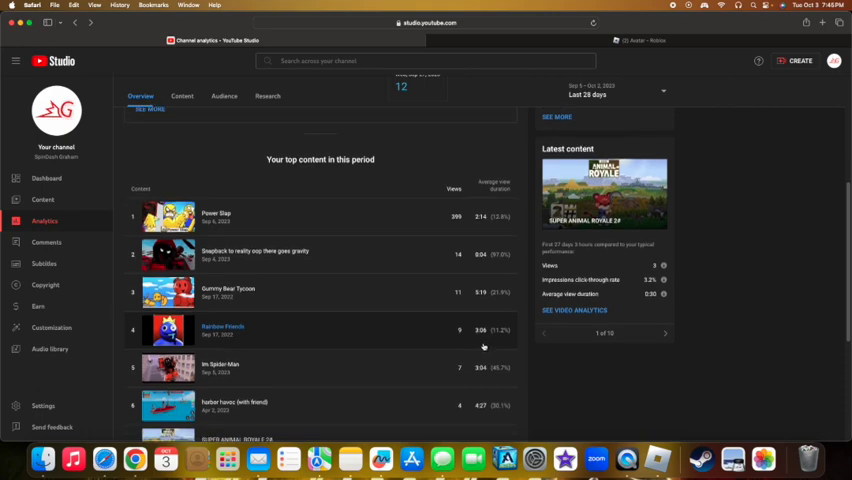
{"action": "scroll", "coordinate": [484, 347], "scroll_direction": "down", "scroll_amount": 1}
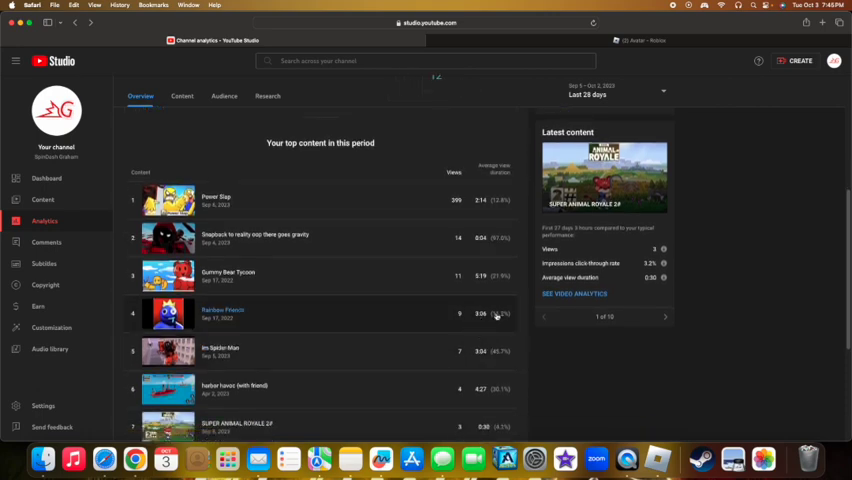
{"action": "scroll", "coordinate": [472, 322], "scroll_direction": "down", "scroll_amount": 1}
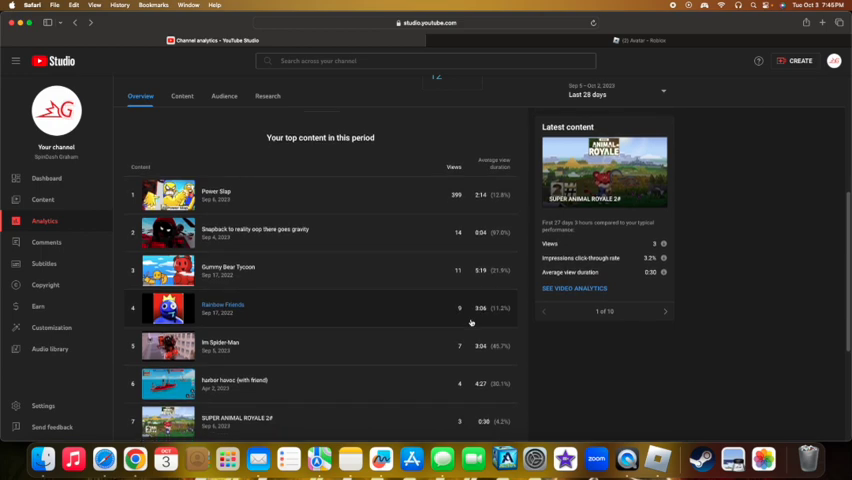
{"action": "scroll", "coordinate": [472, 322], "scroll_direction": "down", "scroll_amount": 1}
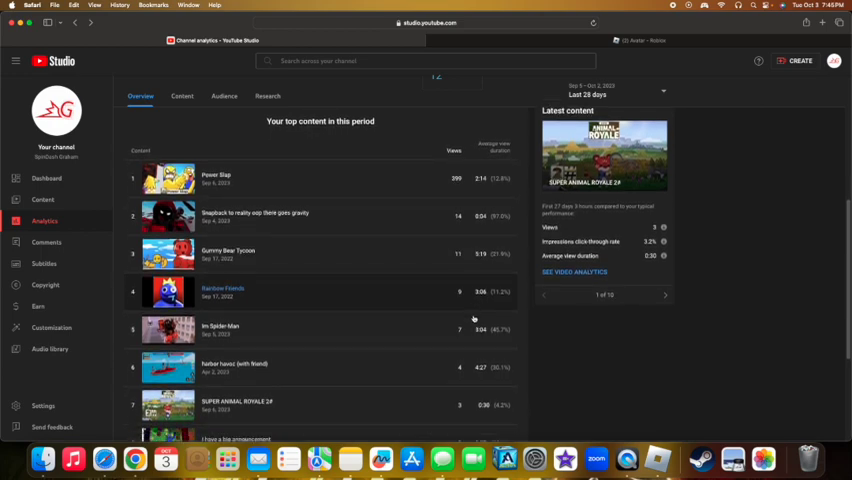
{"action": "scroll", "coordinate": [474, 319], "scroll_direction": "down", "scroll_amount": 1}
{"action": "scroll", "coordinate": [474, 319], "scroll_direction": "down", "scroll_amount": 1}
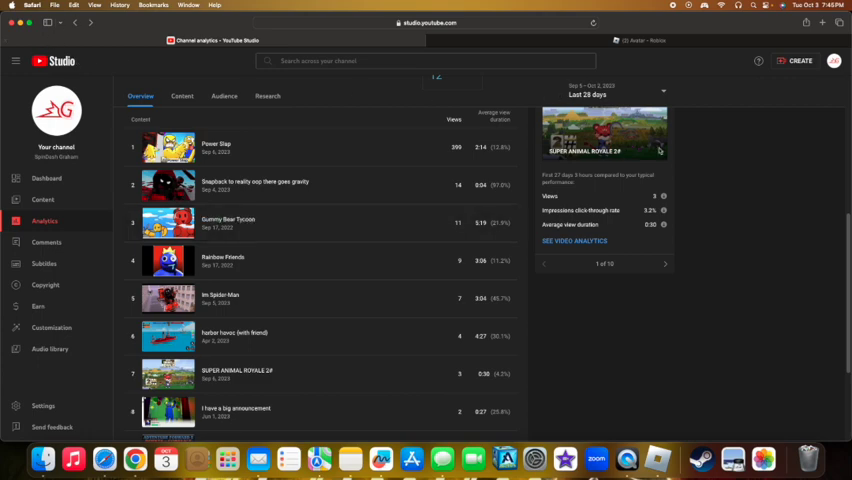
{"action": "scroll", "coordinate": [600, 330], "scroll_direction": "up", "scroll_amount": 5}
{"action": "scroll", "coordinate": [720, 300], "scroll_direction": "up", "scroll_amount": 5}
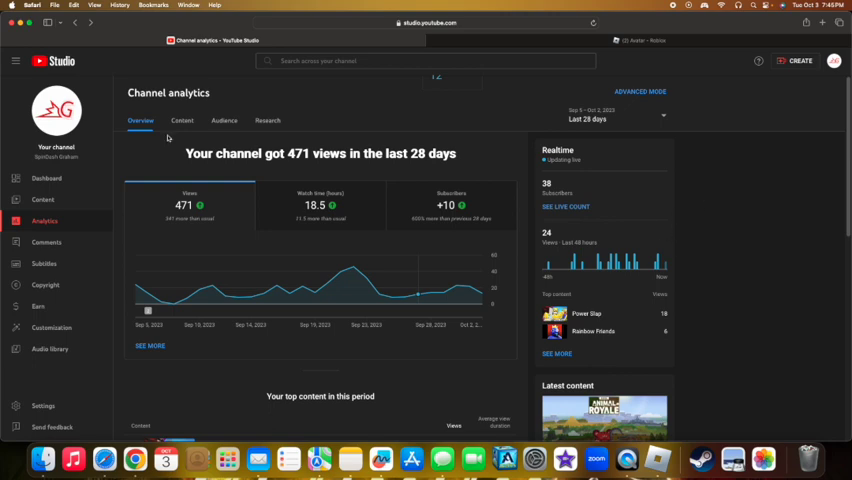
Return to the SpinDash Graham public channel via the avatar's Your channel option.
{"action": "left_click", "coordinate": [835, 61]}
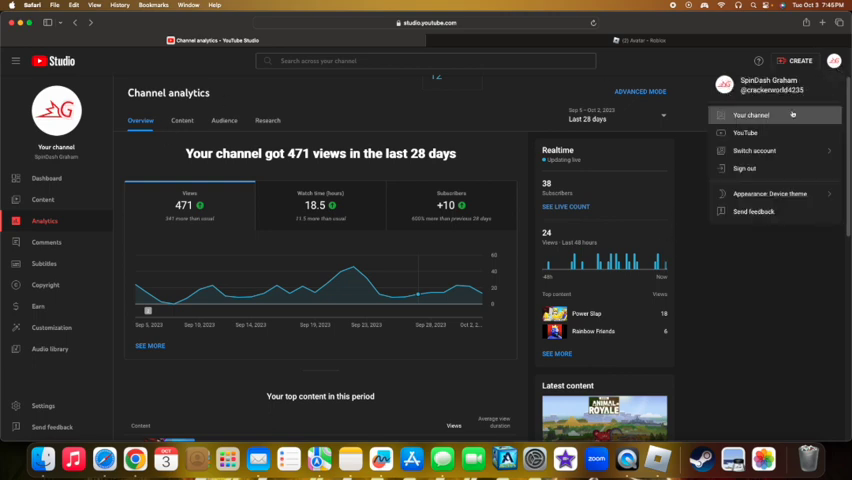
{"action": "left_click", "coordinate": [752, 114]}
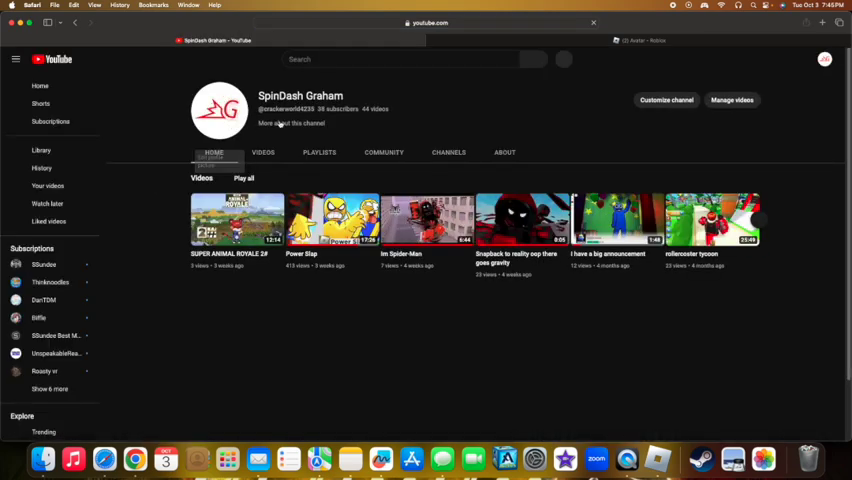